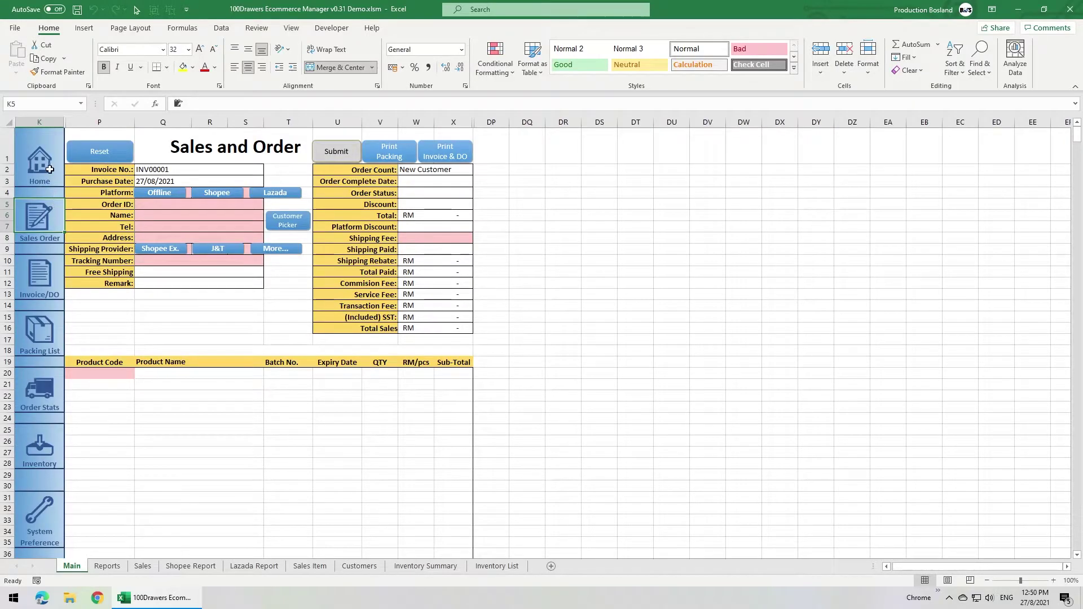
Step: Look through the Invoice/DO, Packing List, Order Status and Inventory pages, returning to the home page between them
left_click(49, 166)
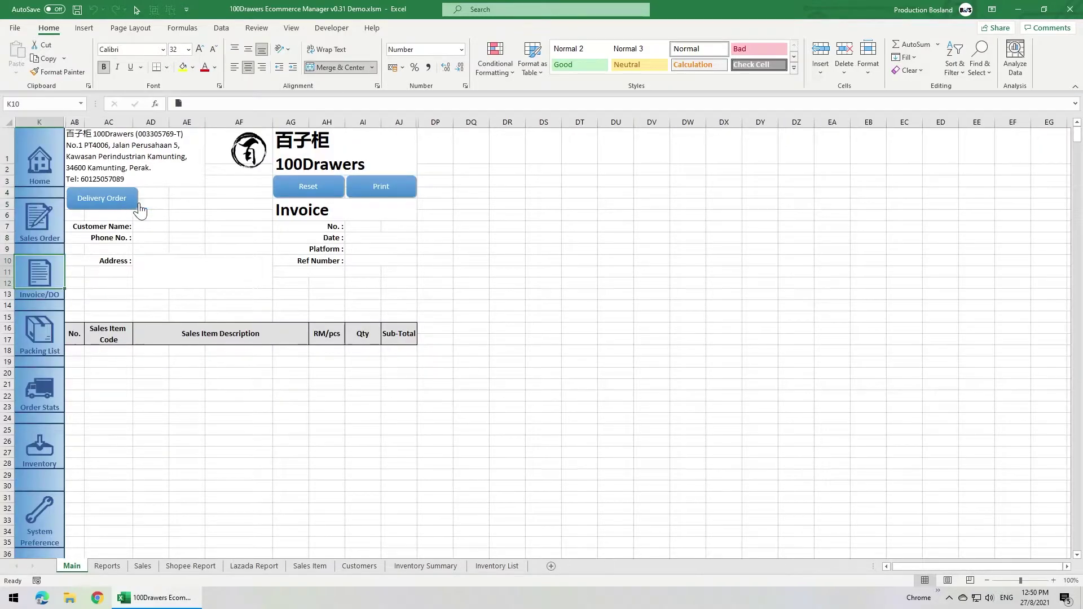
left_click(103, 199)
left_click(48, 160)
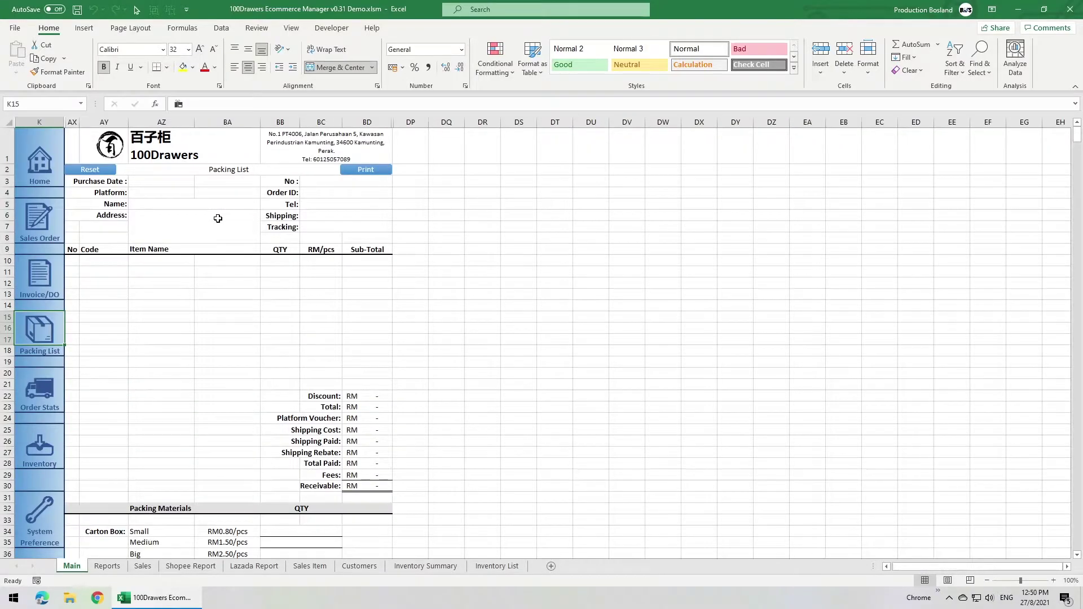
left_click(48, 156)
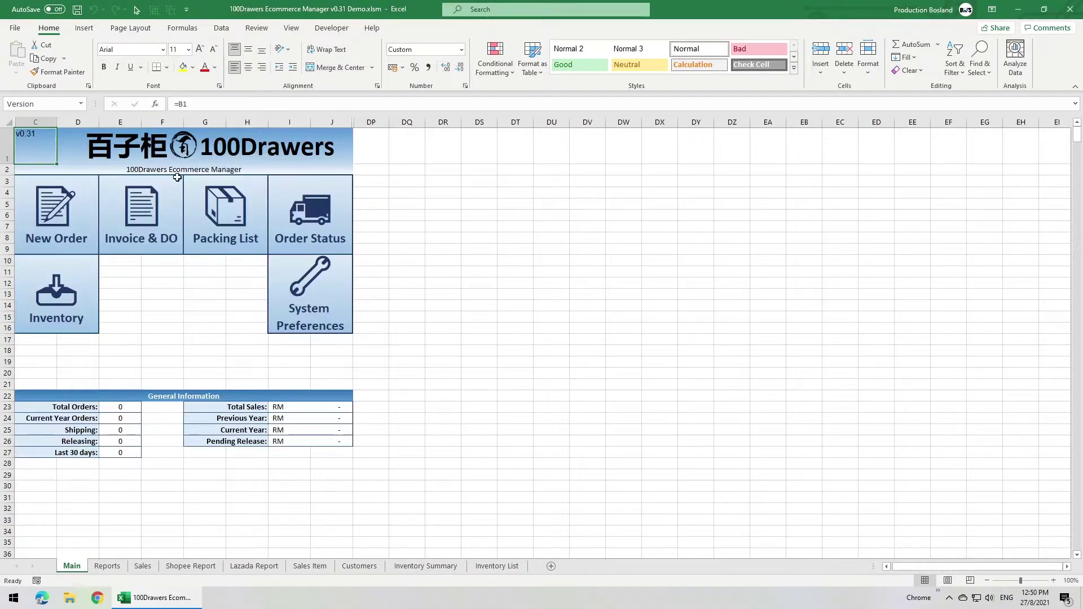
left_click(306, 210)
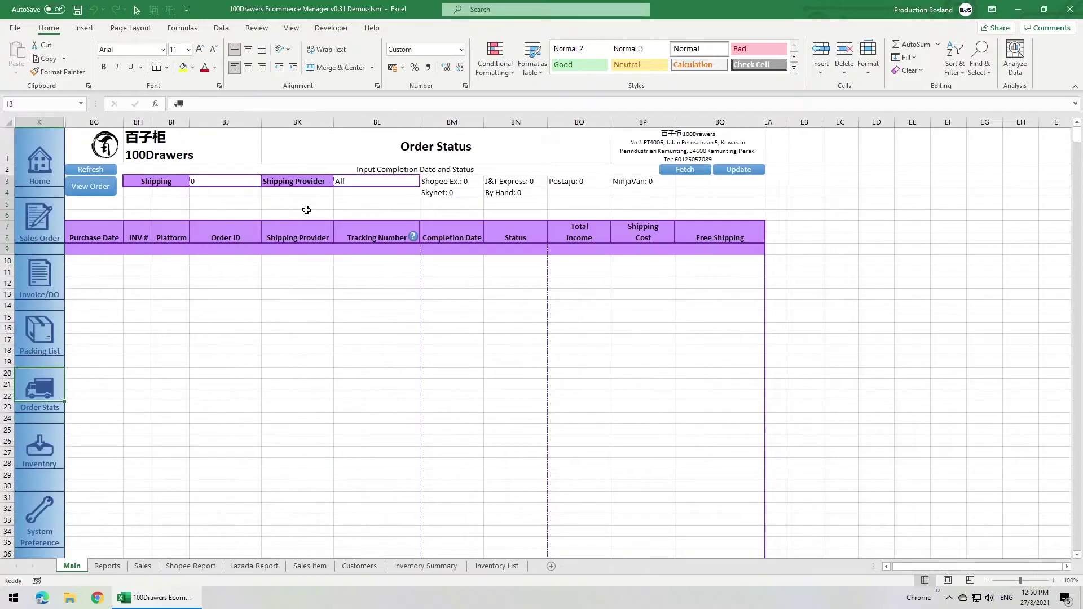
left_click(49, 158)
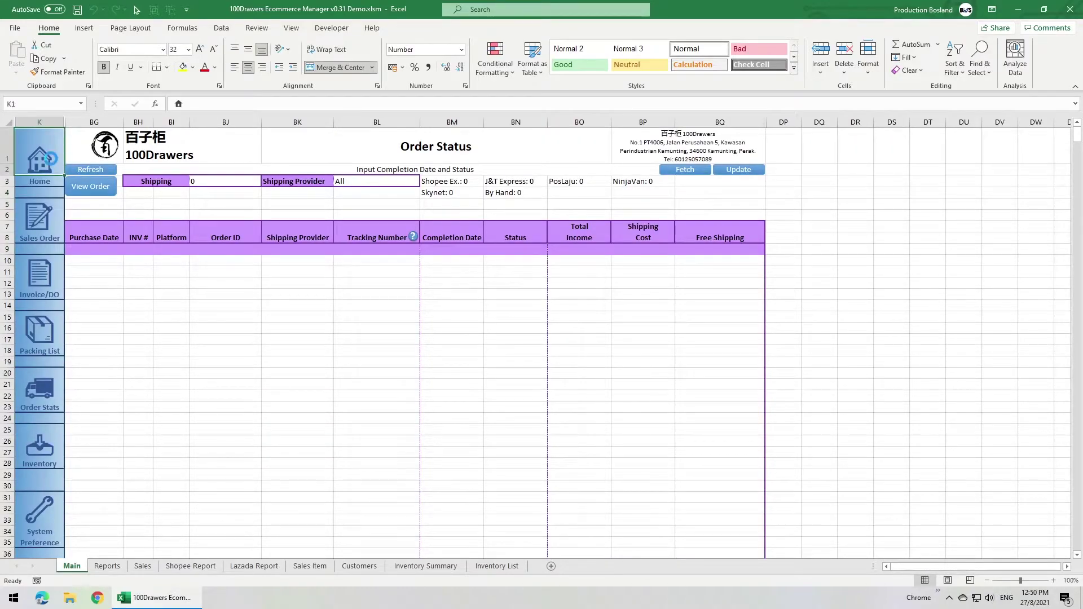
left_click(64, 289)
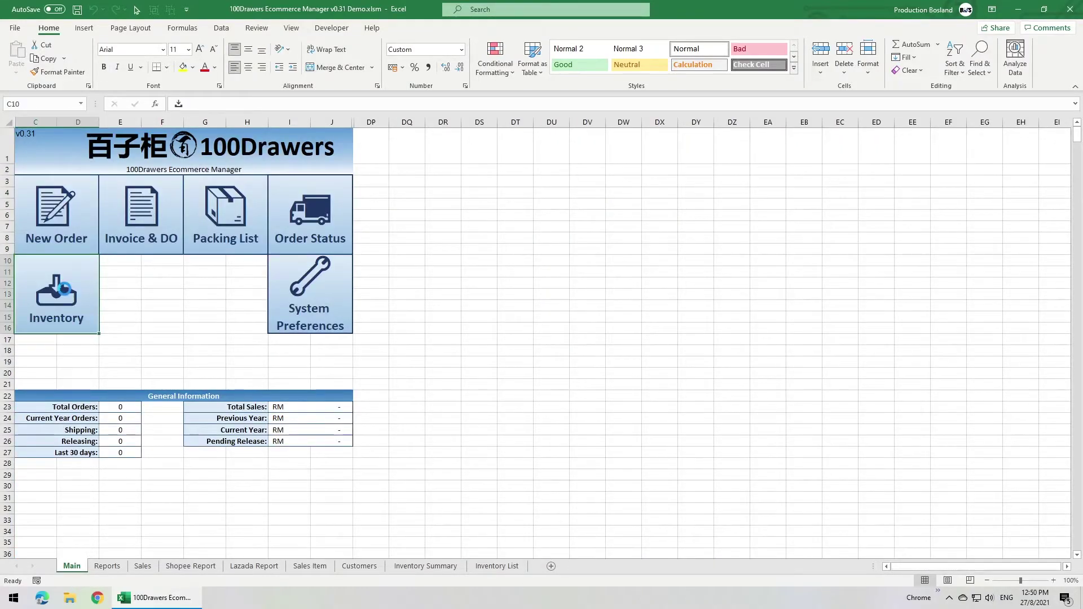
left_click(47, 167)
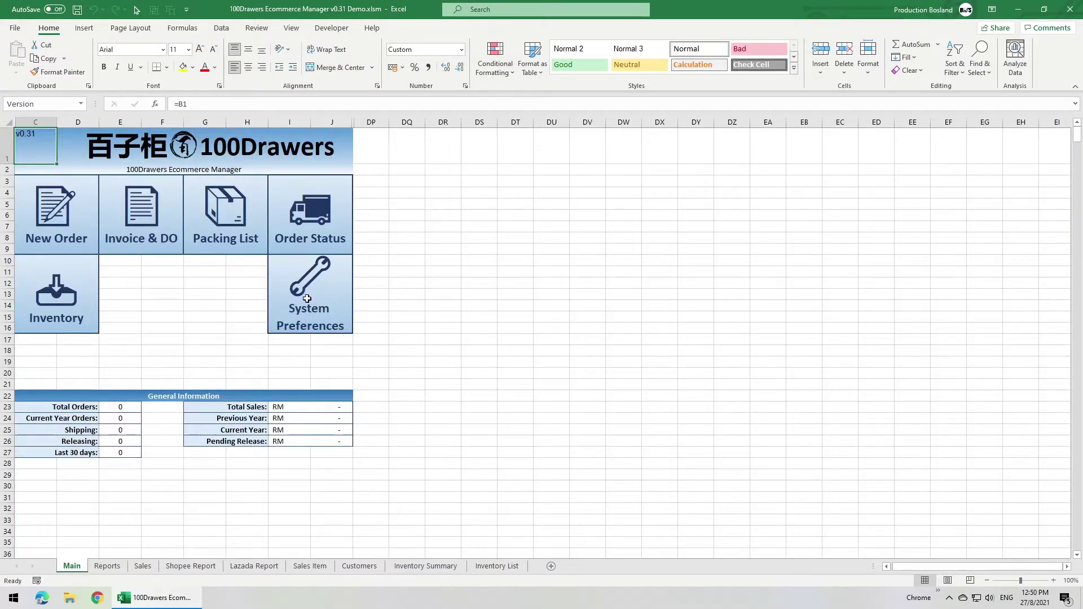
Step: Open System Preferences and look over the company details and the System Migration section
left_click(307, 298)
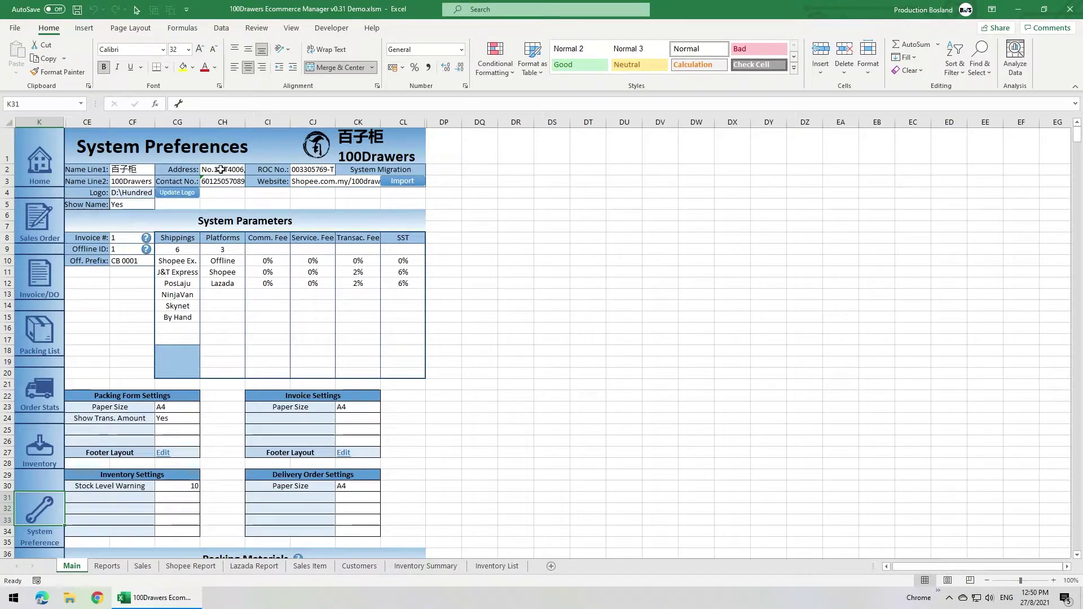
mouse_move(233, 170)
left_click(382, 169)
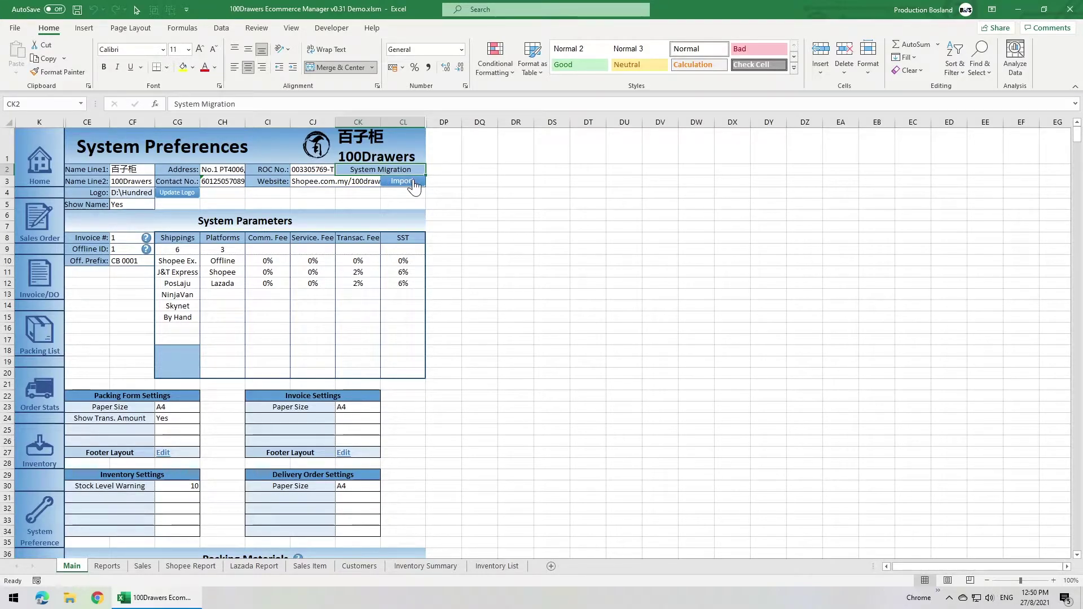
Step: Update the company logo in System Preferences by choosing a different image file from drive D
left_click(130, 193)
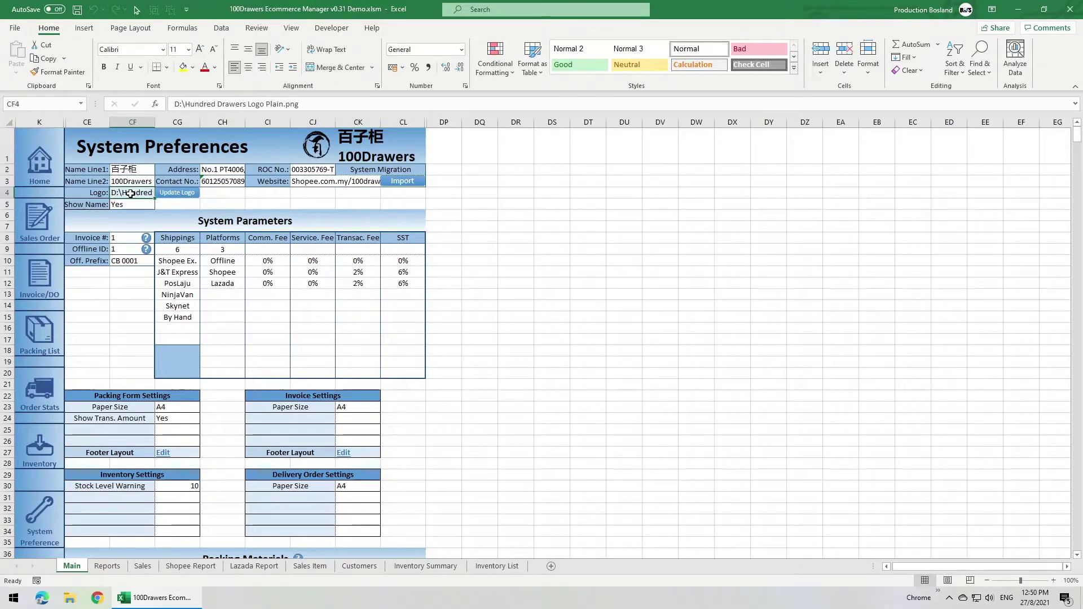
left_click(188, 193)
left_click(189, 99)
left_click(444, 285)
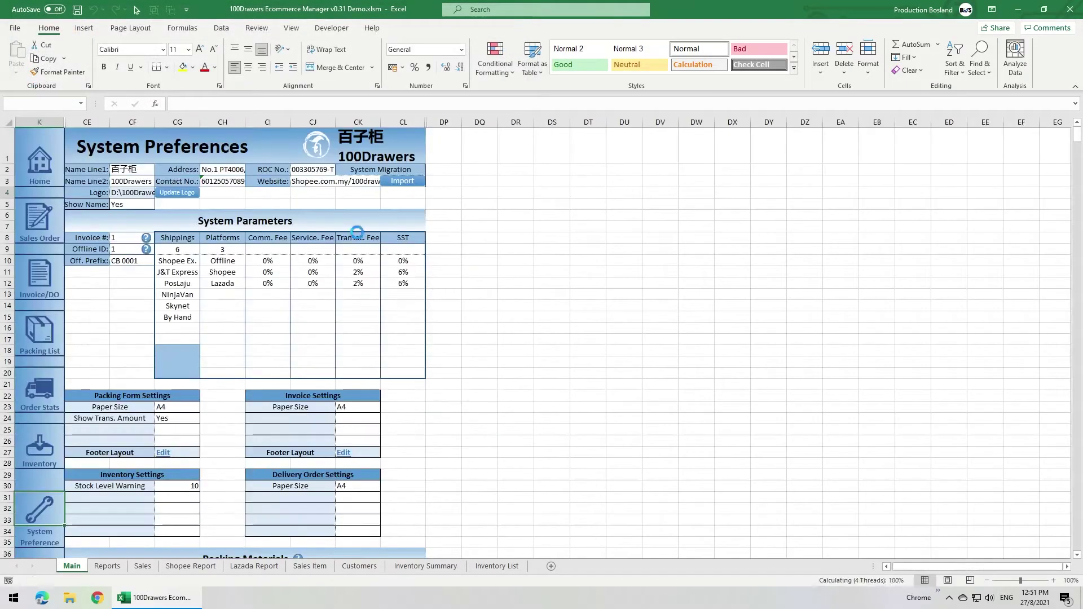
left_click(190, 205)
double_click(133, 93)
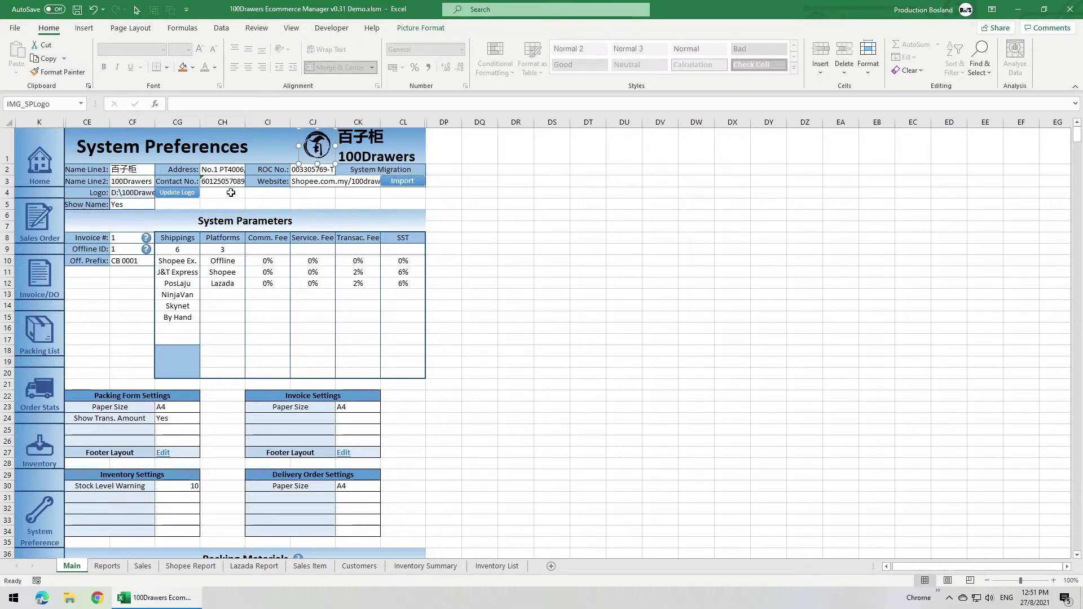
Step: Look at the Invoice #, Offline ID and Off. Prefix entries under System Parameters
left_click(119, 239)
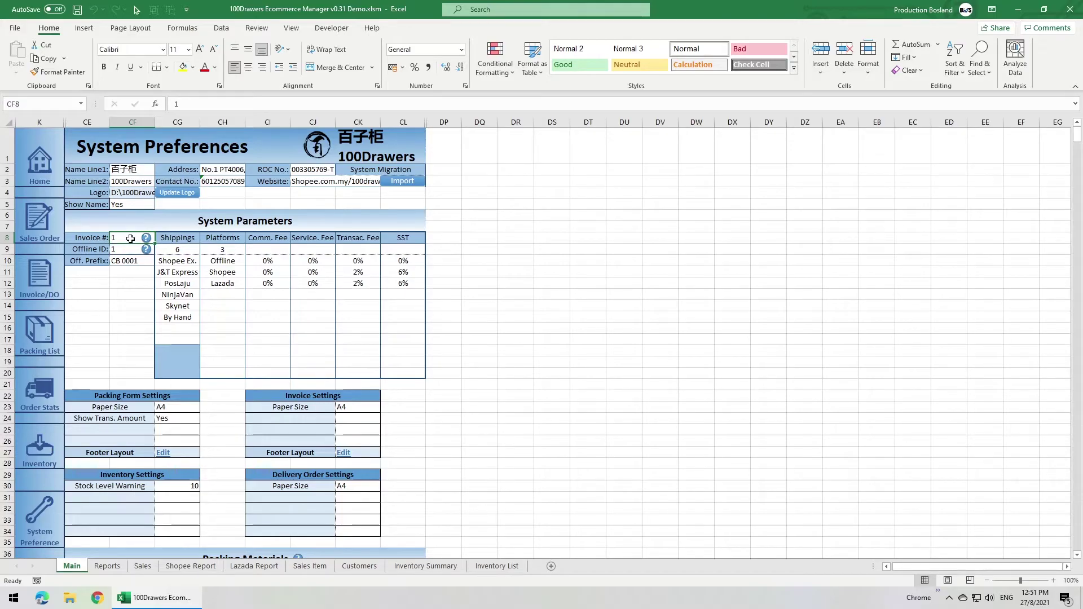
left_click(91, 250)
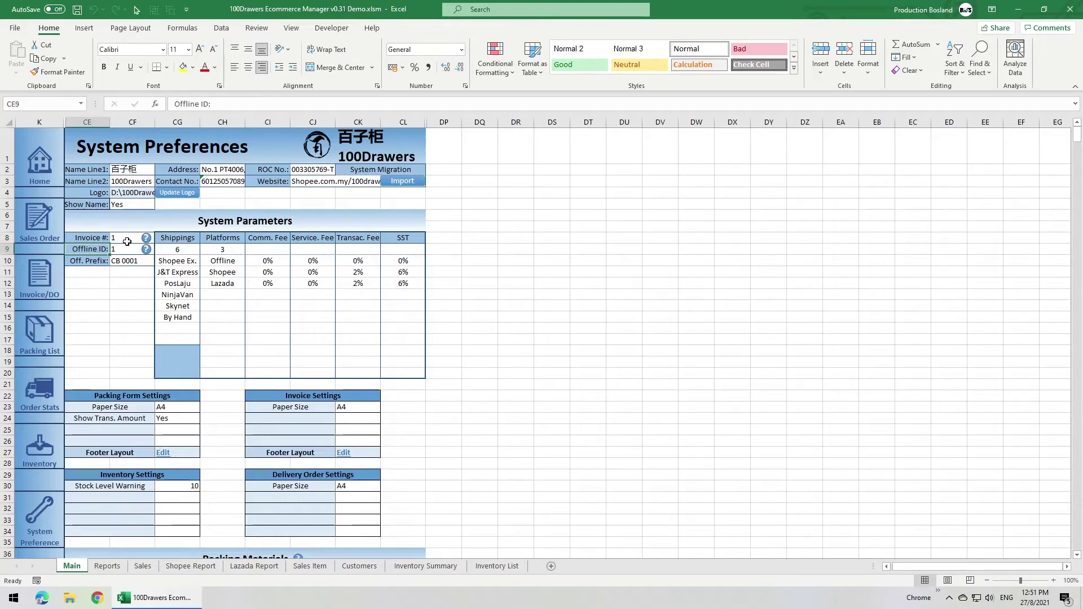
left_click(100, 260)
Step: Try to change the custom number format of the Off. Prefix cell to "INV "0000
left_click(129, 262)
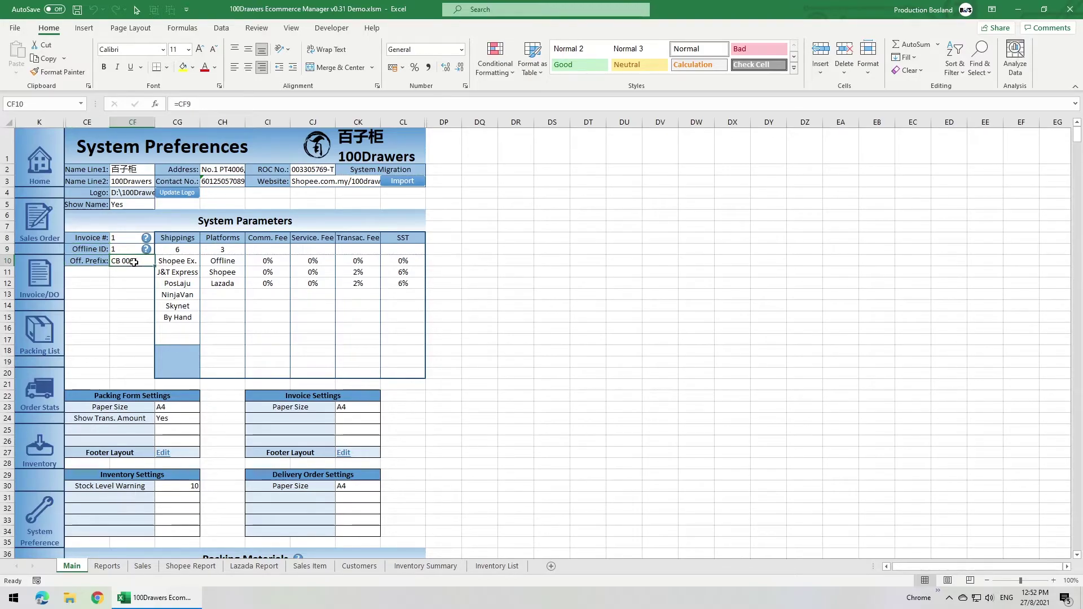
left_click(462, 50)
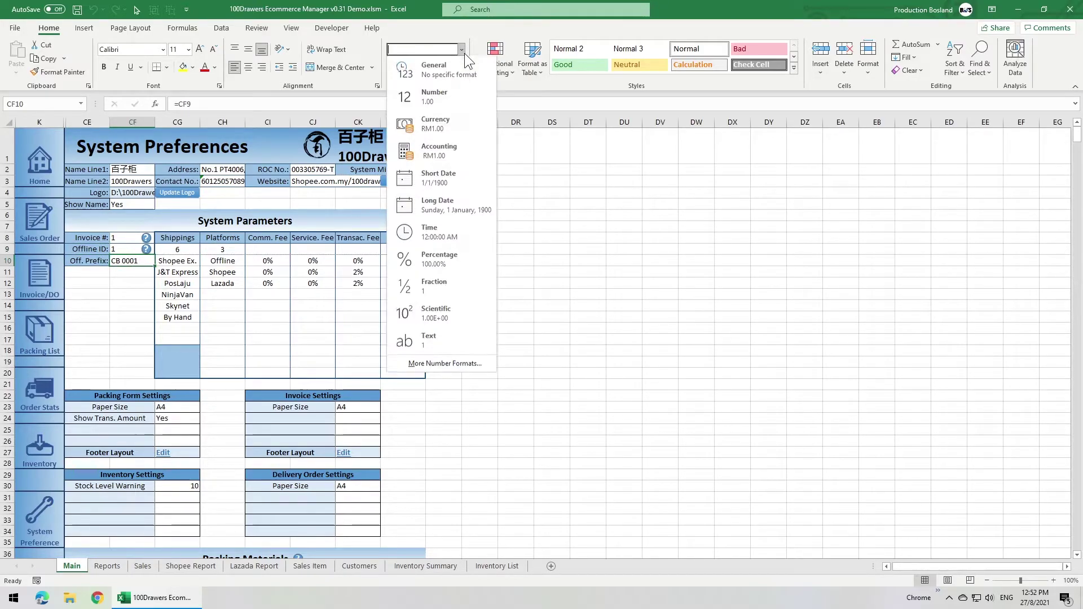
left_click(458, 363)
left_click(339, 315)
left_click(309, 315)
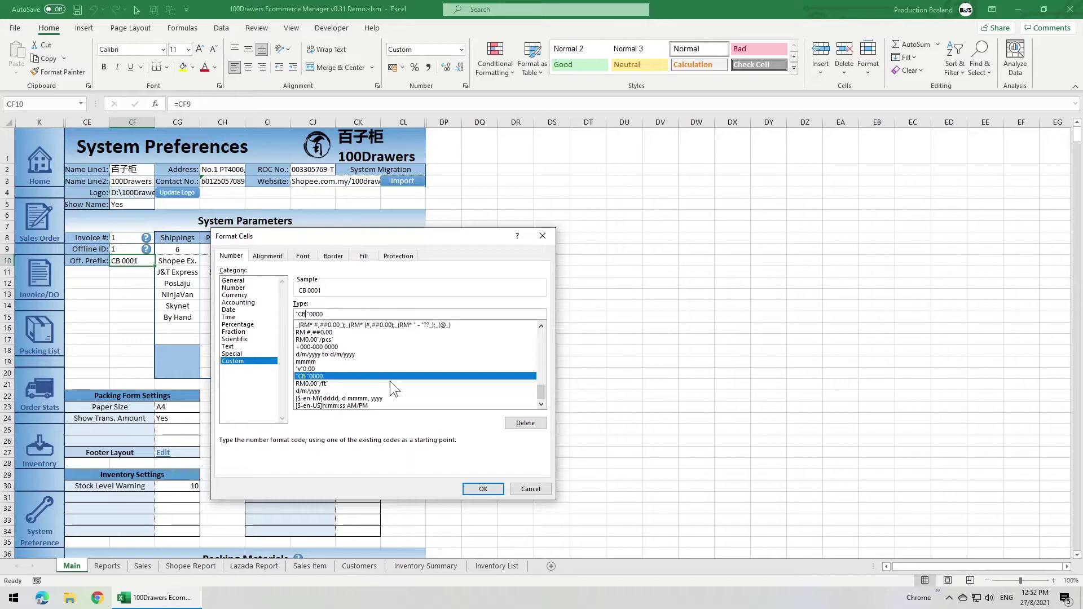
key("BackSpace")
key("BackSpace")
type("INV")
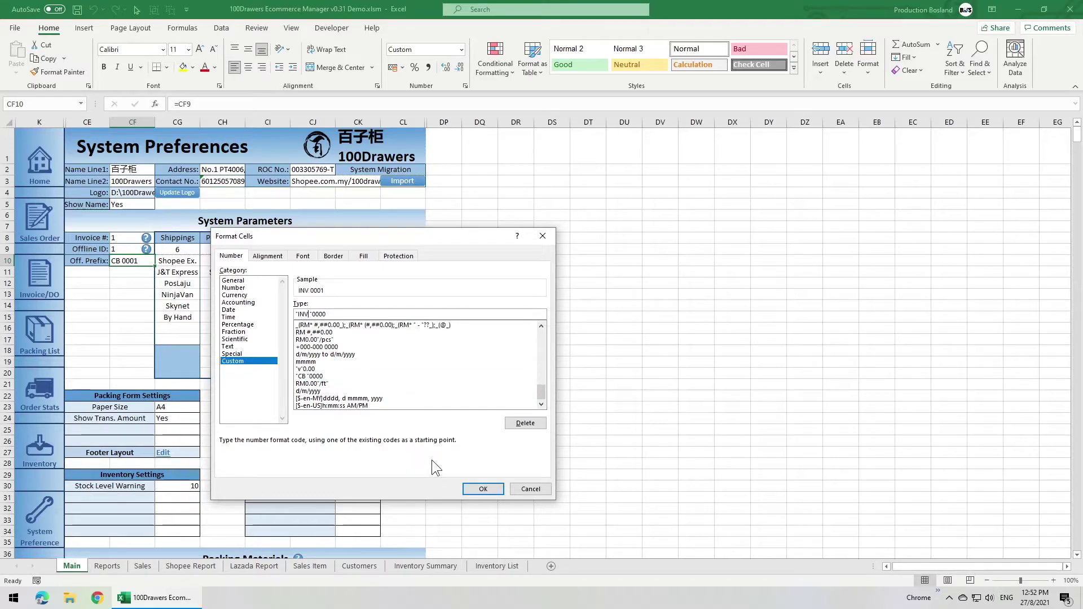
key("Return")
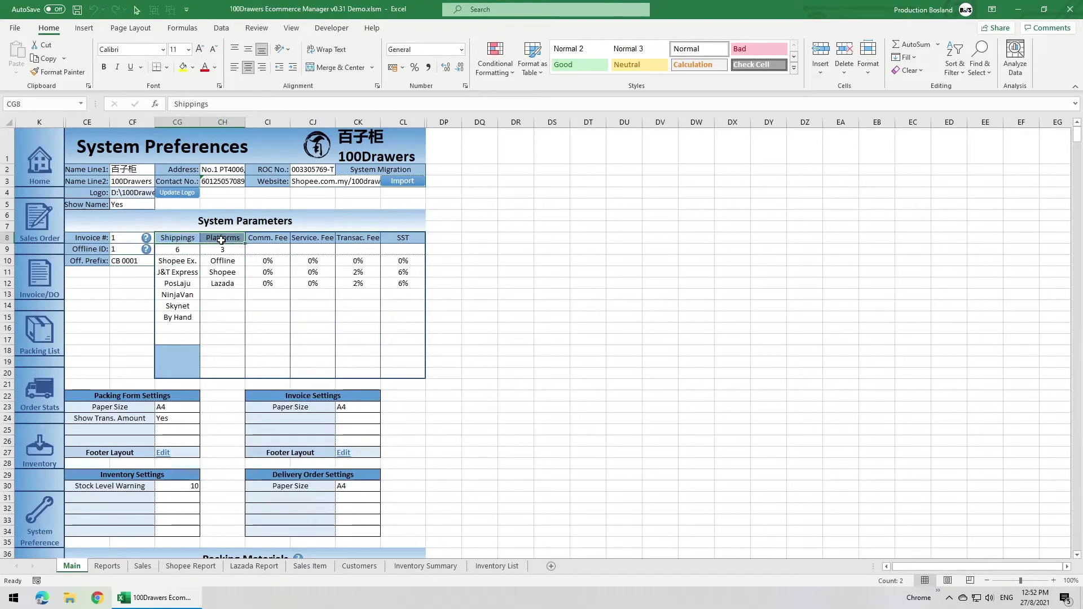
Step: Examine the Shippings and Platforms lists under System Parameters, including the J&T Express and Shopee entries
left_click(184, 264)
left_click_drag(184, 264, 204, 351)
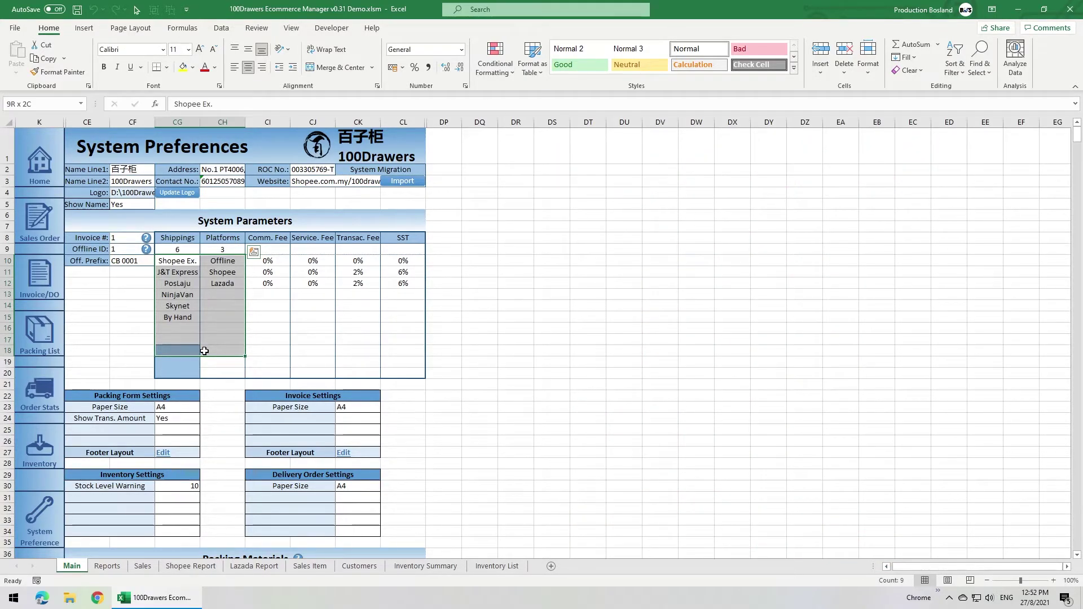
left_click_drag(204, 351, 204, 350)
left_click(183, 303)
left_click(183, 283)
left_click(192, 273)
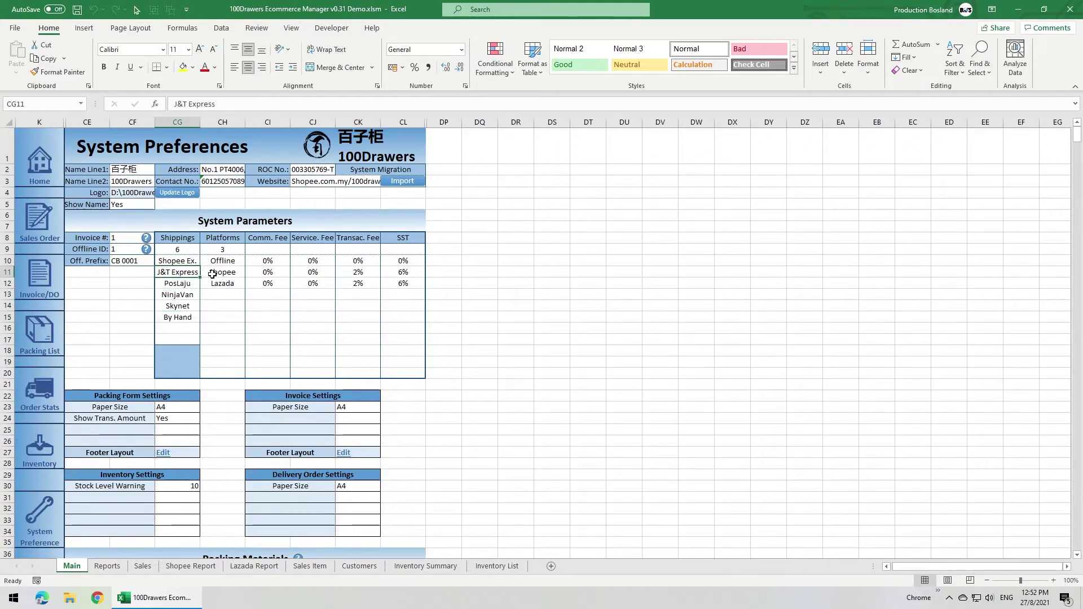
left_click(217, 272)
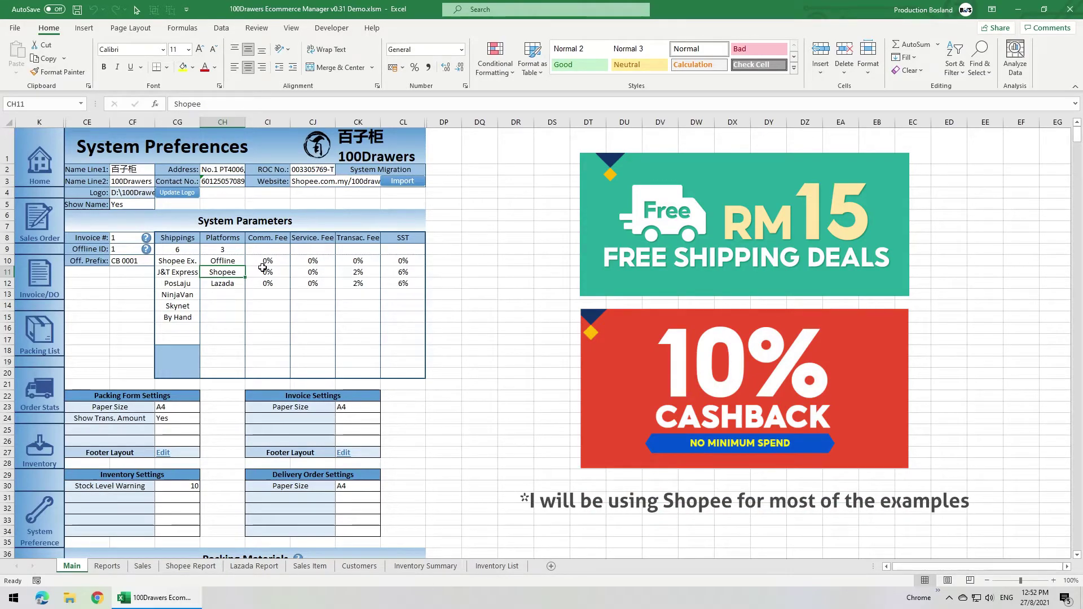
Step: Set Shopee's commission fee to 1% and its service fee to 2%
left_click(266, 272)
type("1")
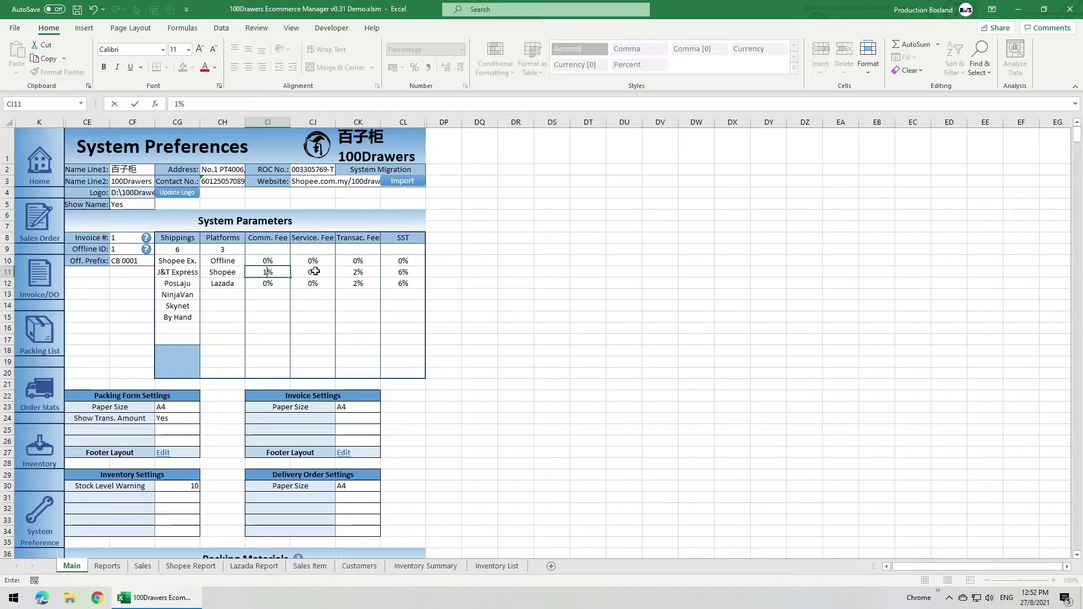
left_click(315, 271)
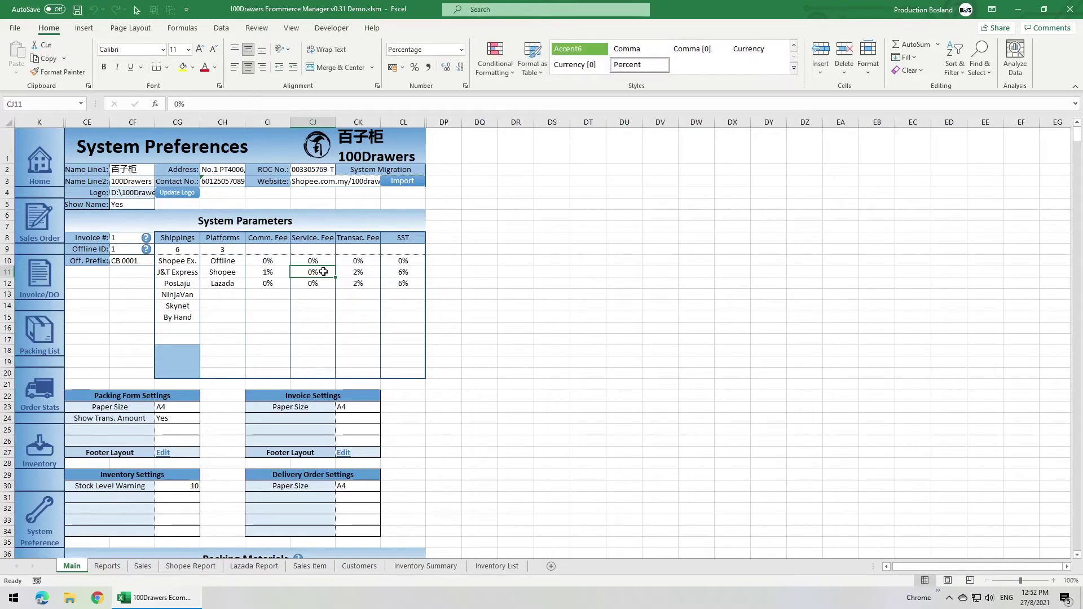
type("2")
left_click(340, 272)
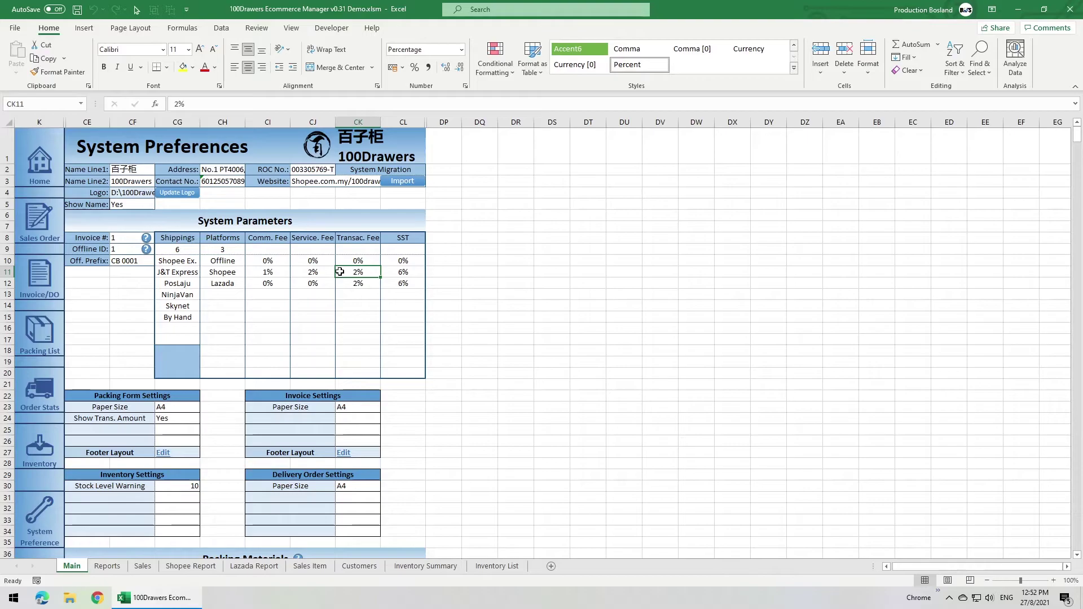
Step: Review the Packing Form, Inventory, Invoice and Delivery Order settings blocks
left_click(154, 396)
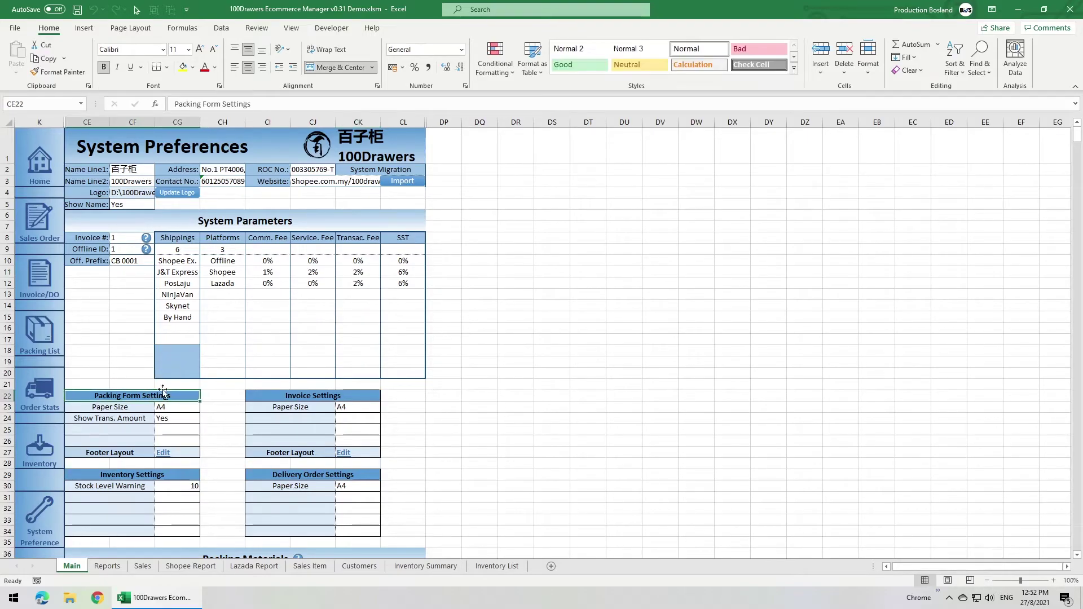
scroll(178, 350, "down", 3)
left_click_drag(122, 351, 122, 404)
left_click_drag(287, 270, 291, 334)
left_click_drag(290, 348, 289, 403)
left_click(286, 401)
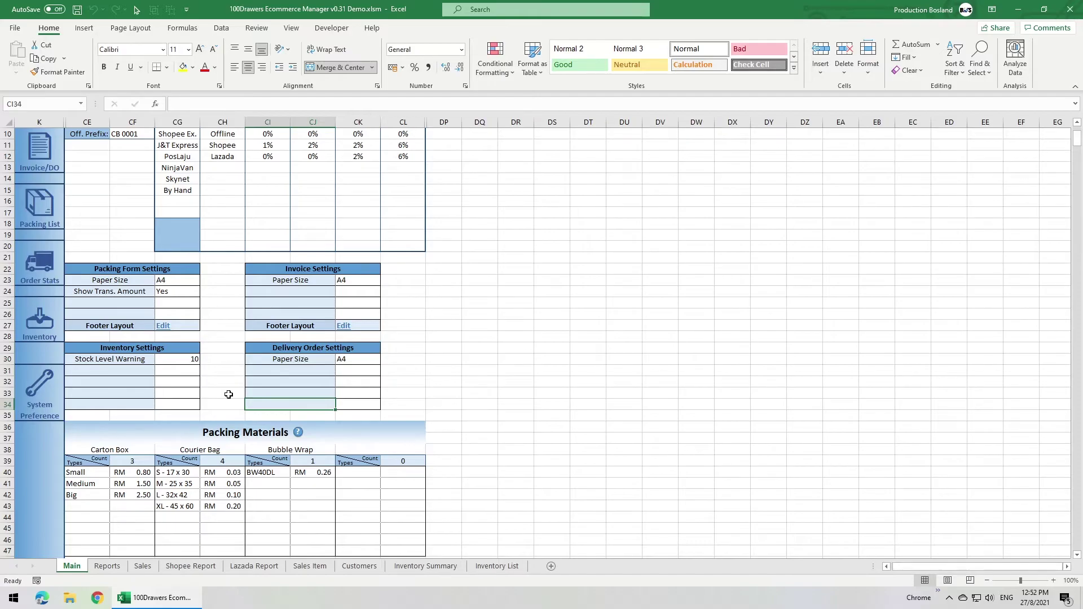
Step: Examine the Packing Materials table with its carton box, courier bag and bubble wrap types and prices
scroll(220, 338, "down", 4)
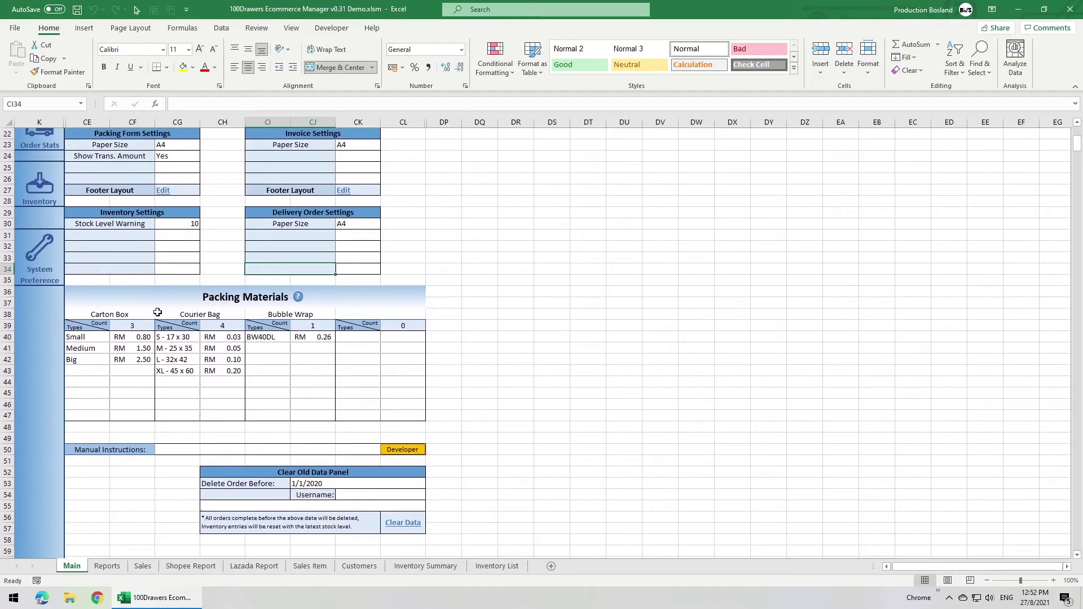
left_click(133, 292)
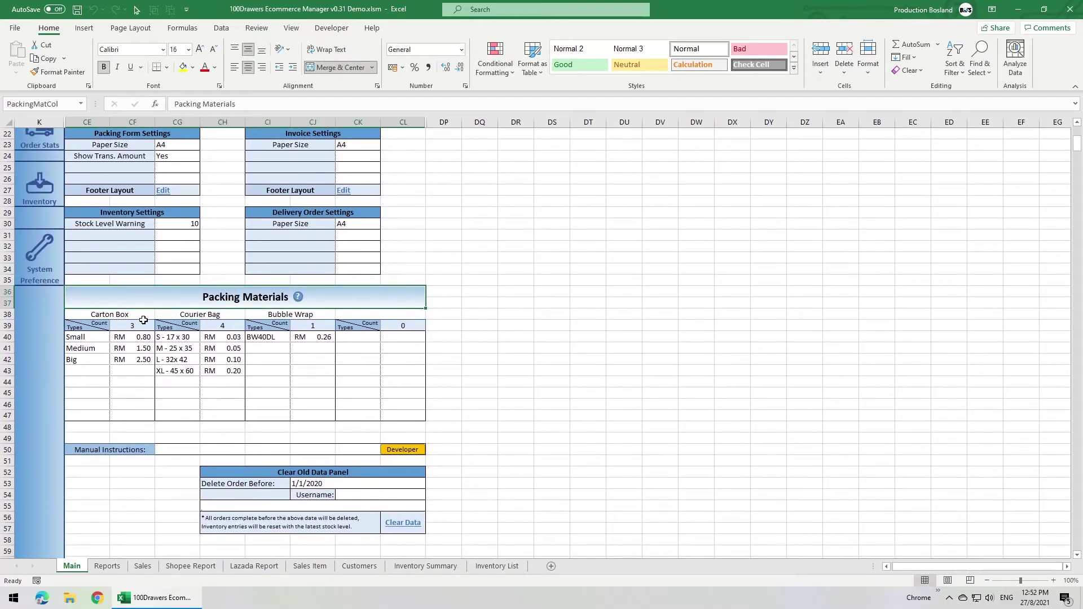
left_click(145, 316)
left_click(200, 314)
left_click_drag(93, 336, 401, 417)
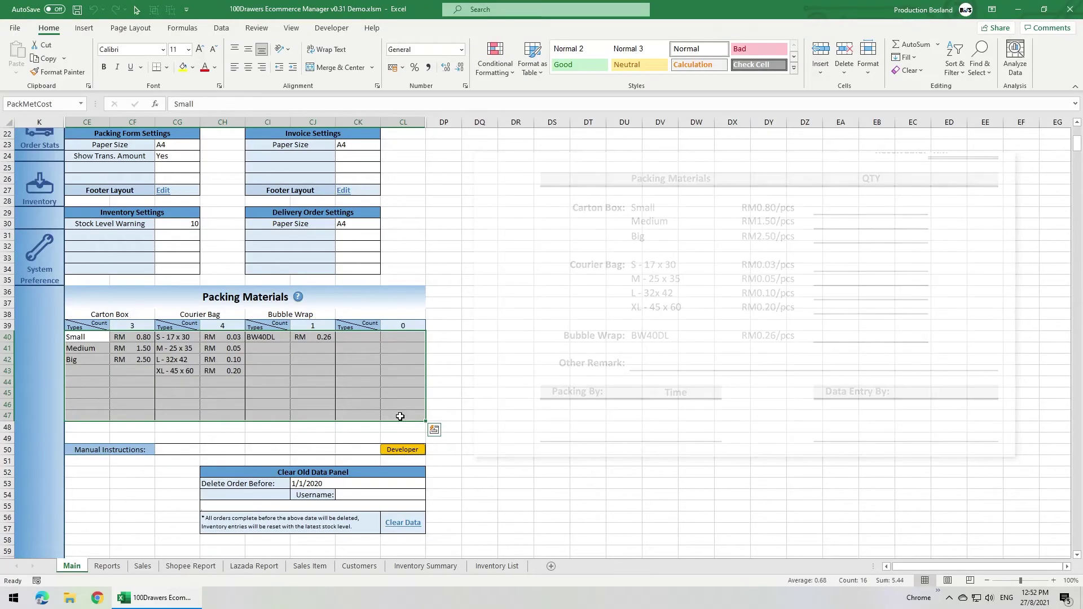
left_click(911, 71)
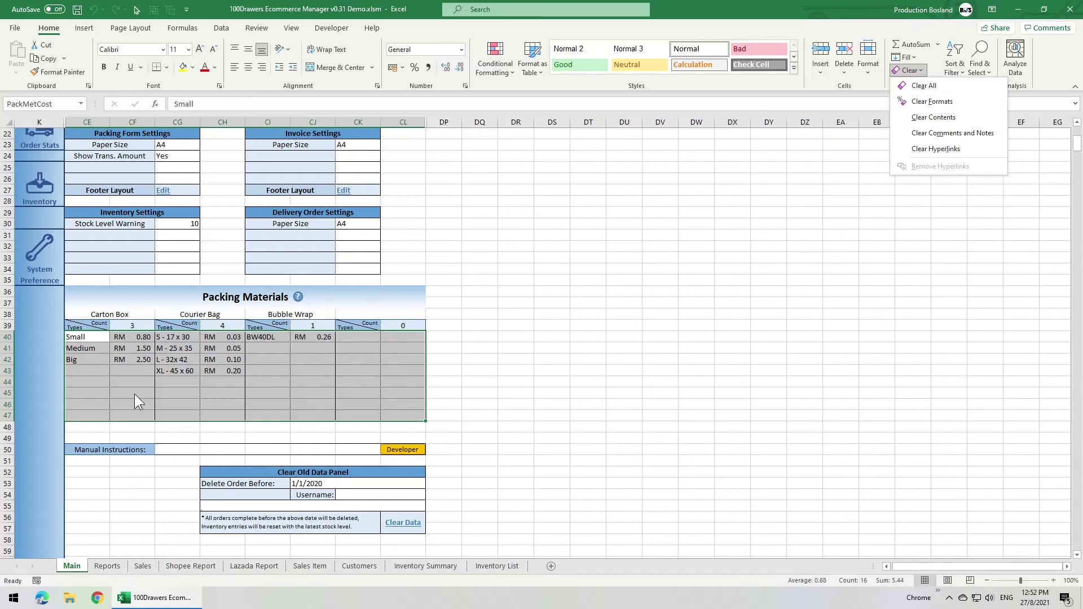
key("Escape")
left_click(116, 348)
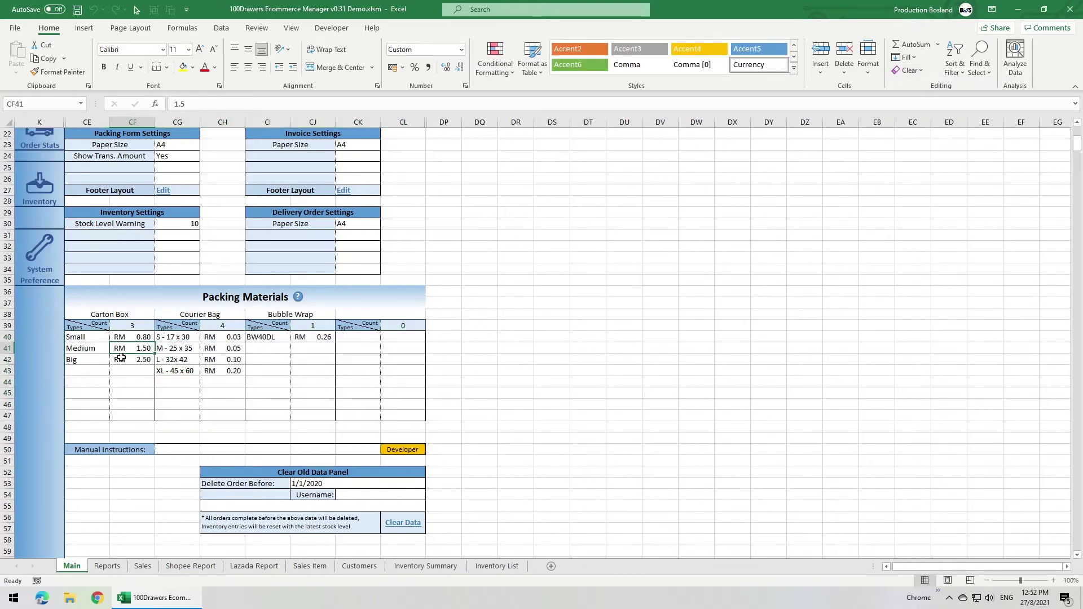
Step: View the key words accepted by the Manual Instructions field, and return to the home page
left_click(132, 449)
scroll(124, 355, "down", 3)
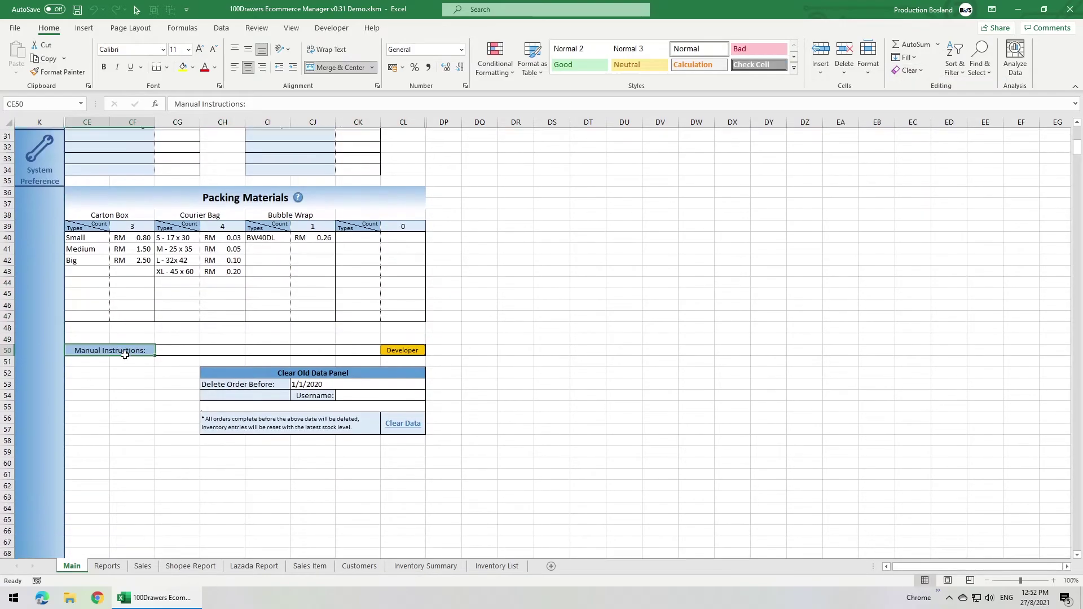
left_click(168, 348)
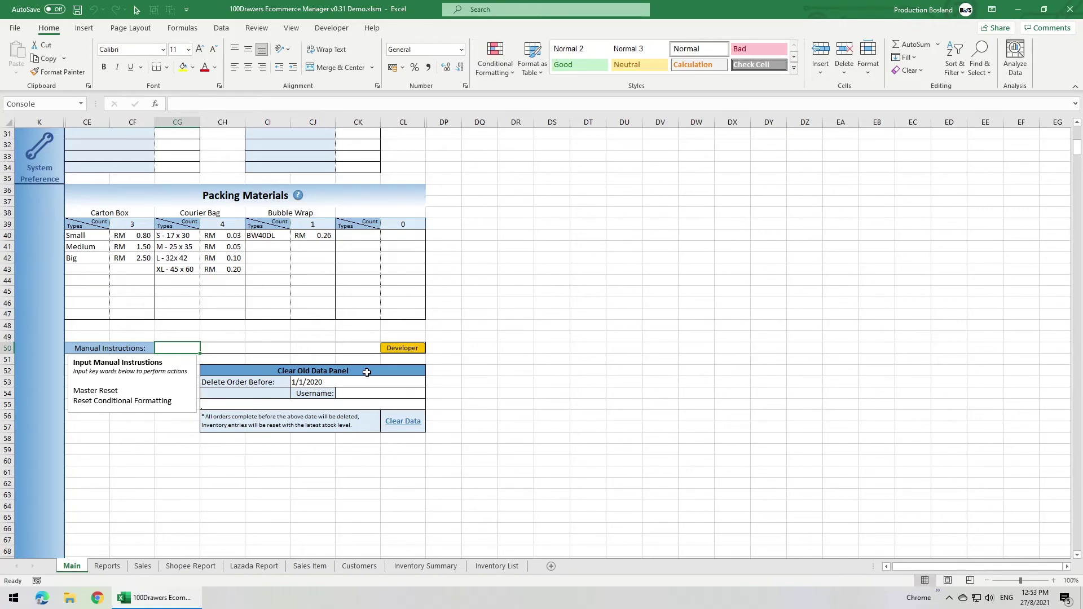
scroll(366, 372, "up", 10)
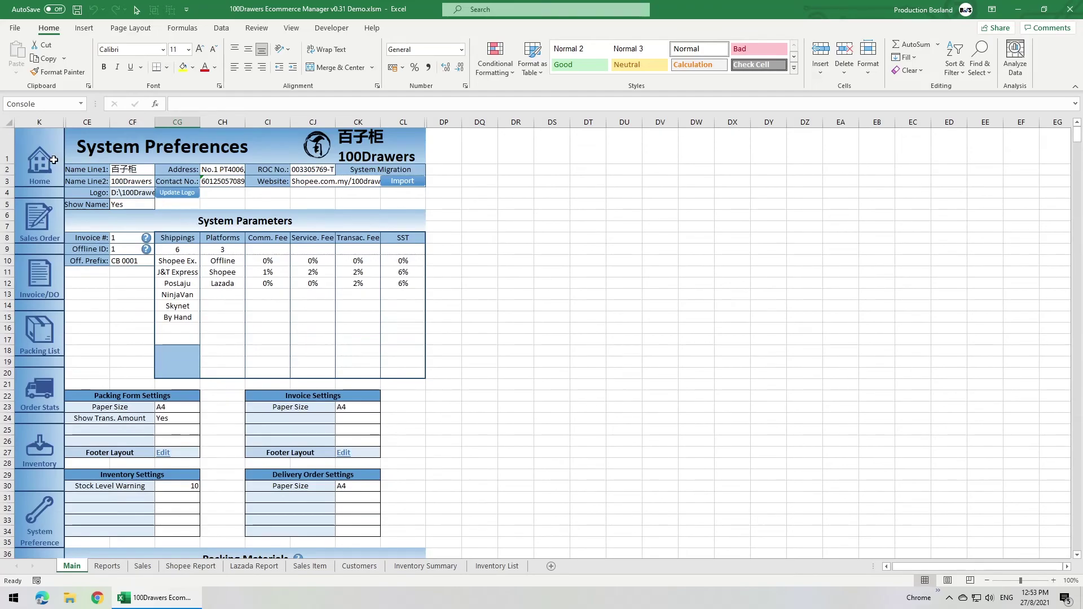
left_click(33, 166)
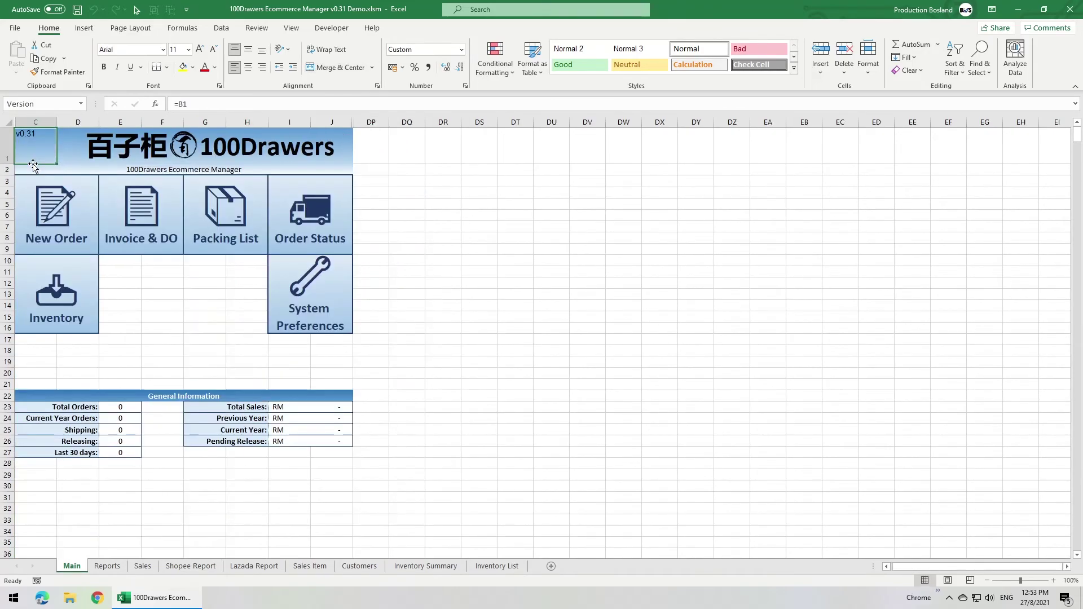